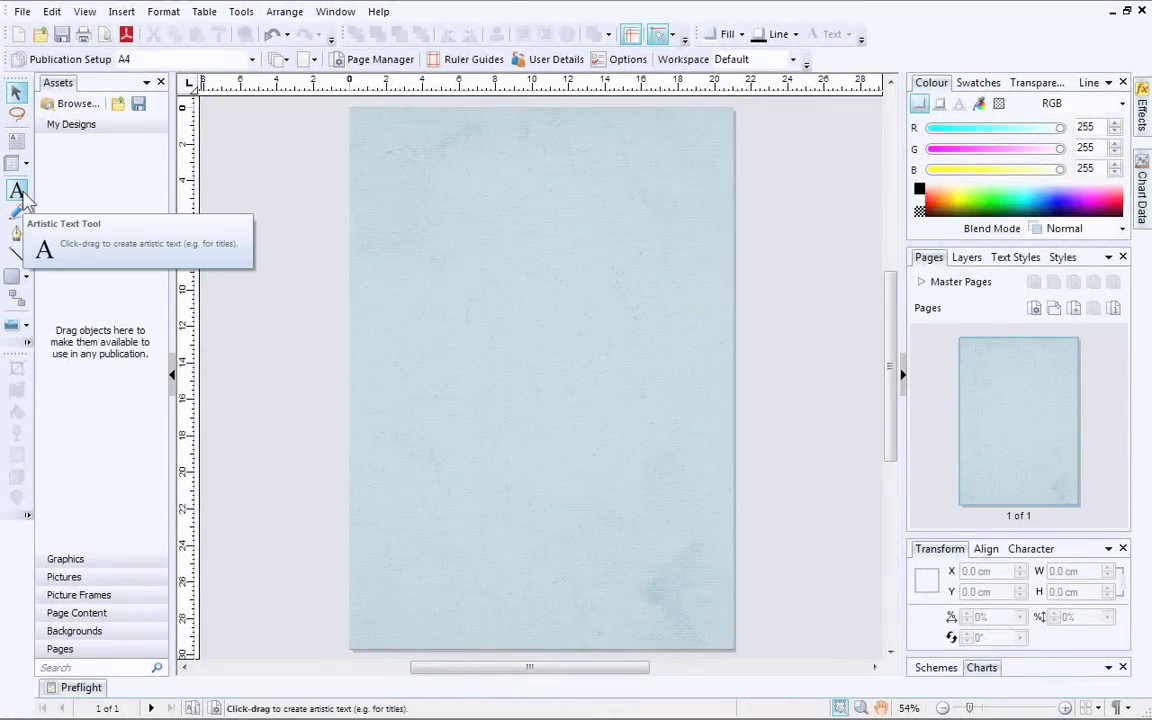
# Step: Drag out a large empty artistic text object on the left side of the page
pyautogui.click(22, 196)
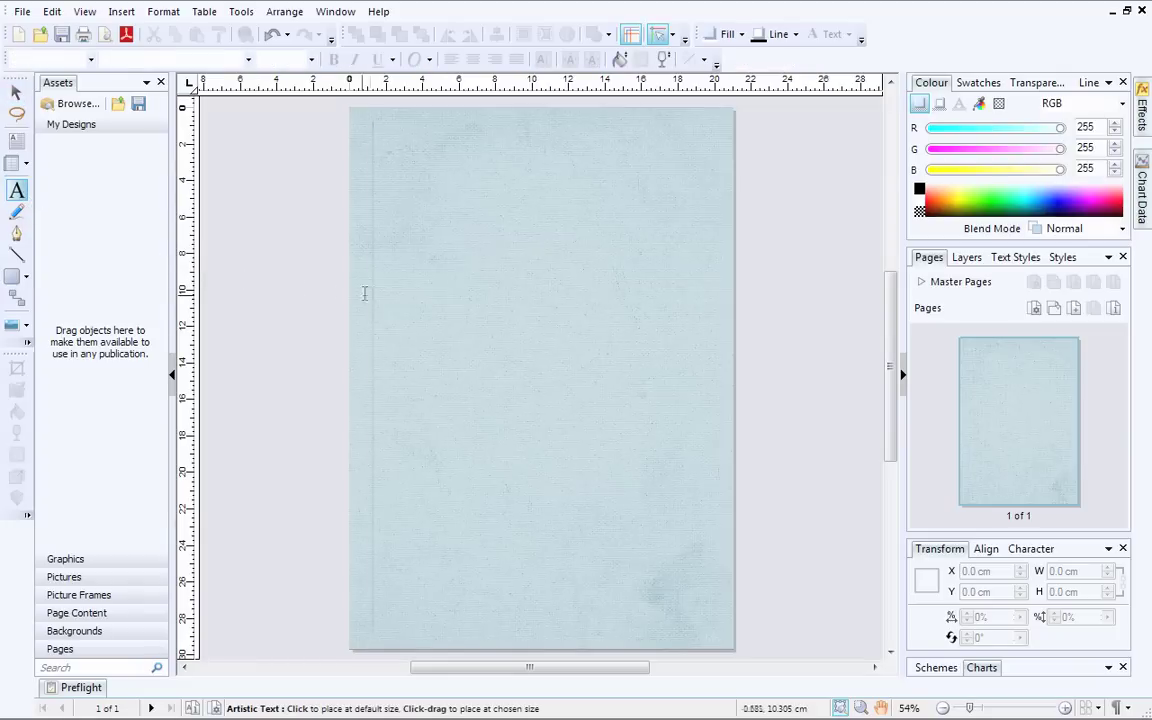
pyautogui.click(397, 280)
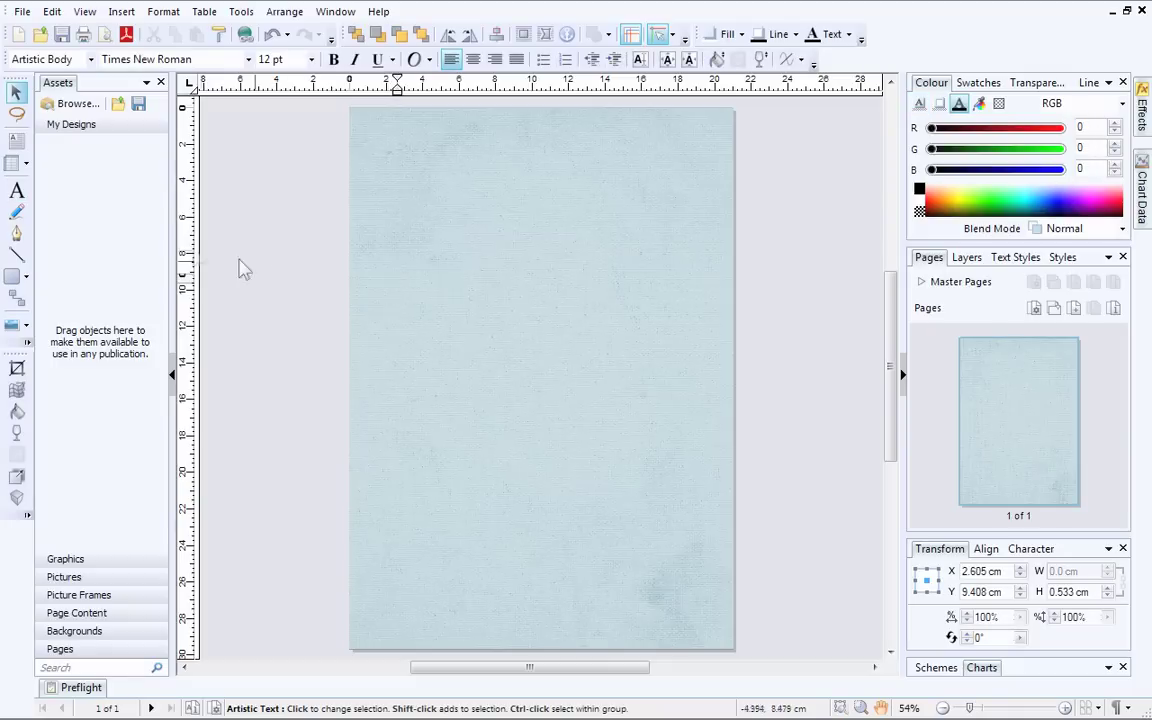
pyautogui.click(17, 196)
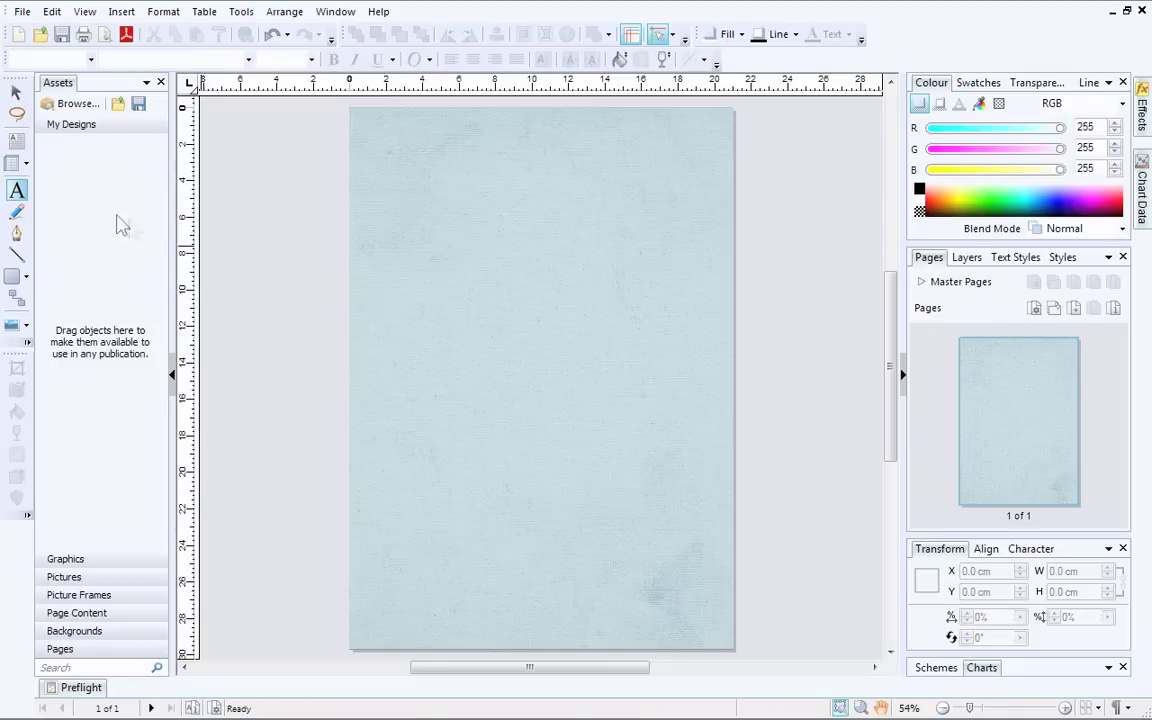
pyautogui.moveTo(378, 269); pyautogui.dragTo(442, 346)
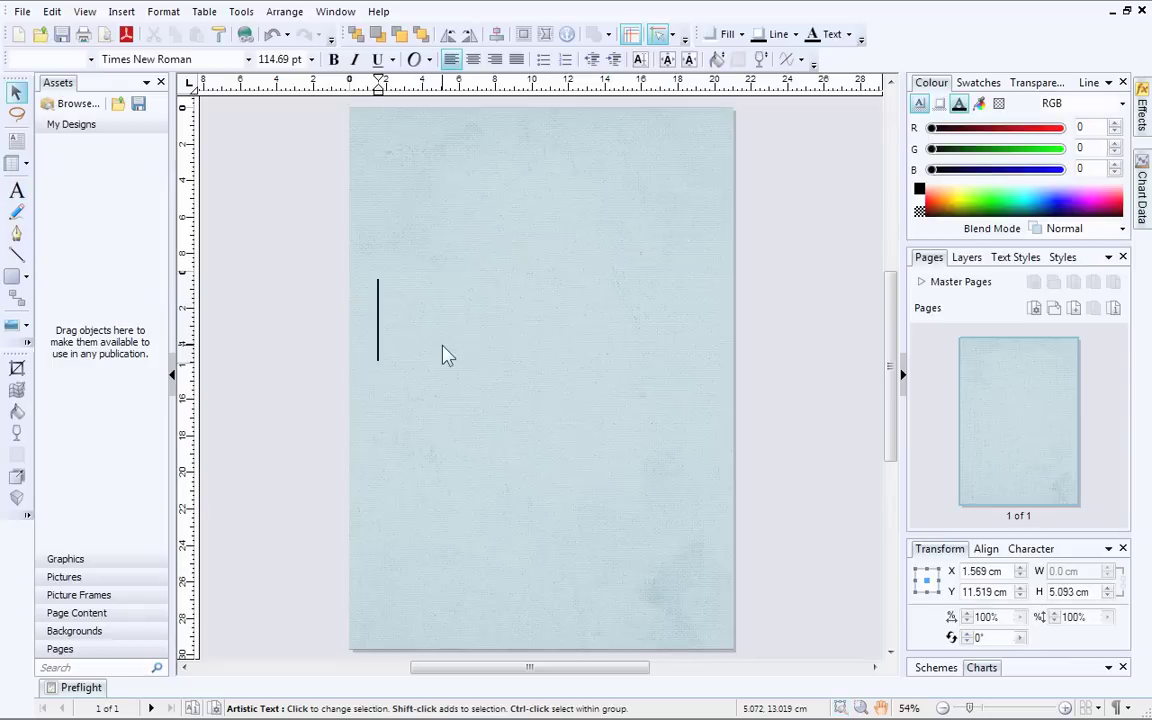
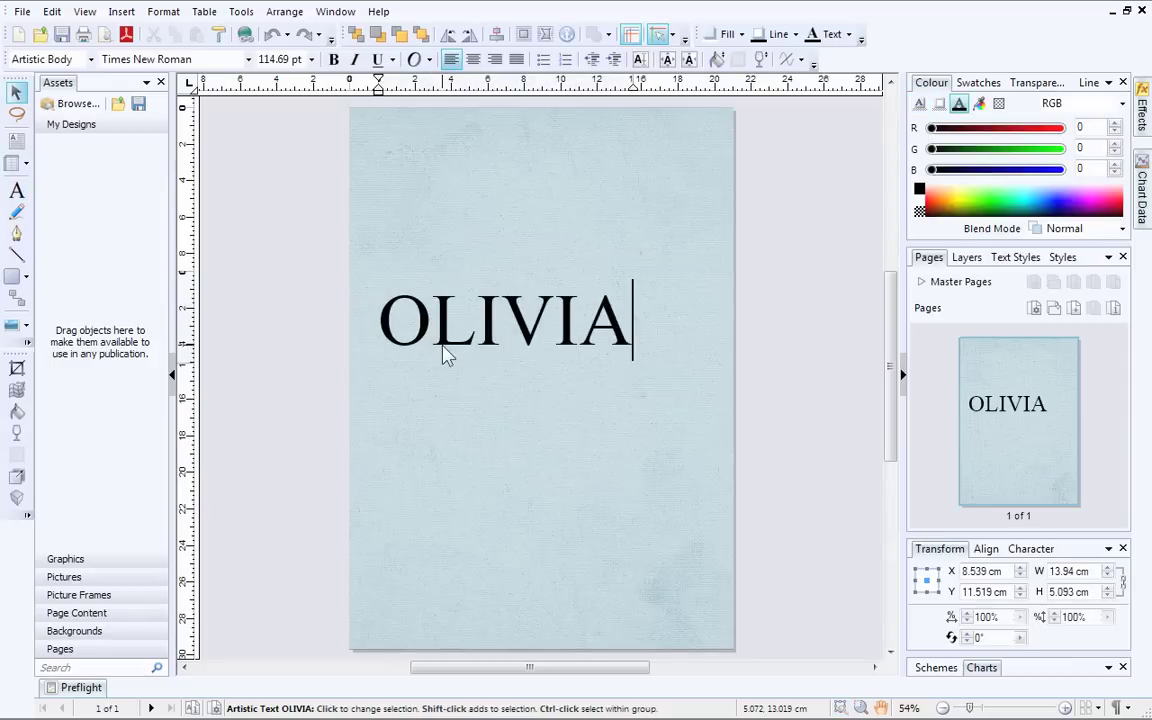
# Step: Type the person's first name and surname as the title, on two separate lines
pyautogui.press('Return')
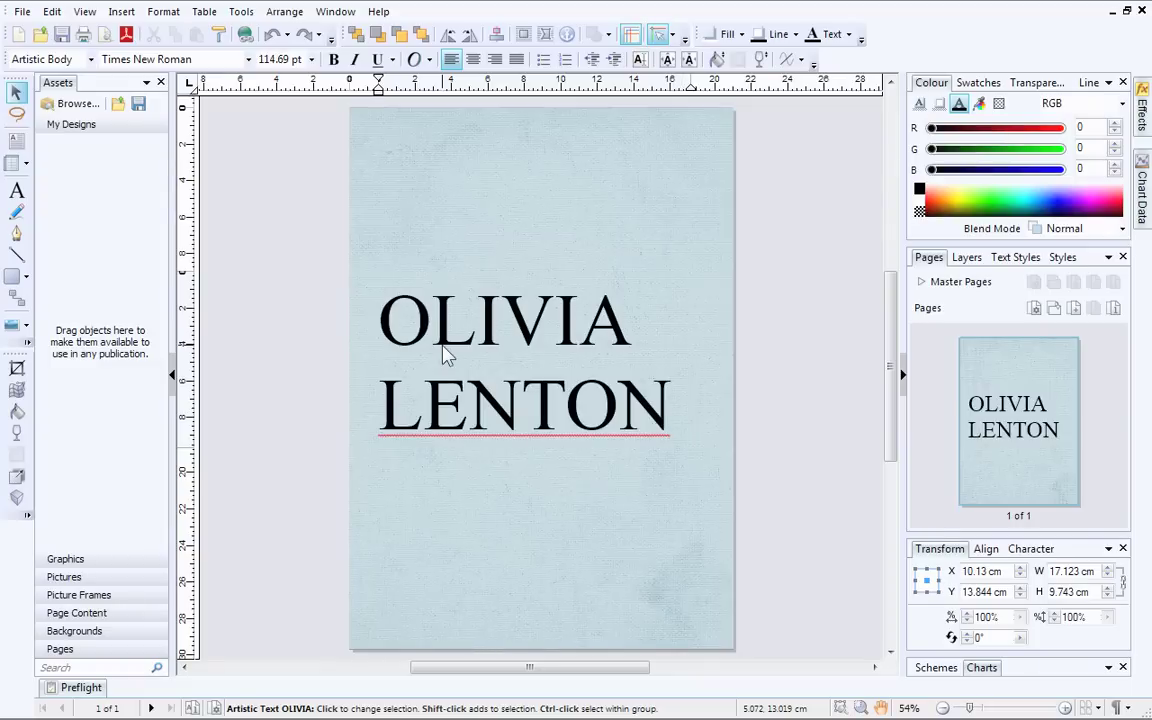
# Step: Add the surname to the spell-check dictionary, then deselect the title
pyautogui.press('Escape')
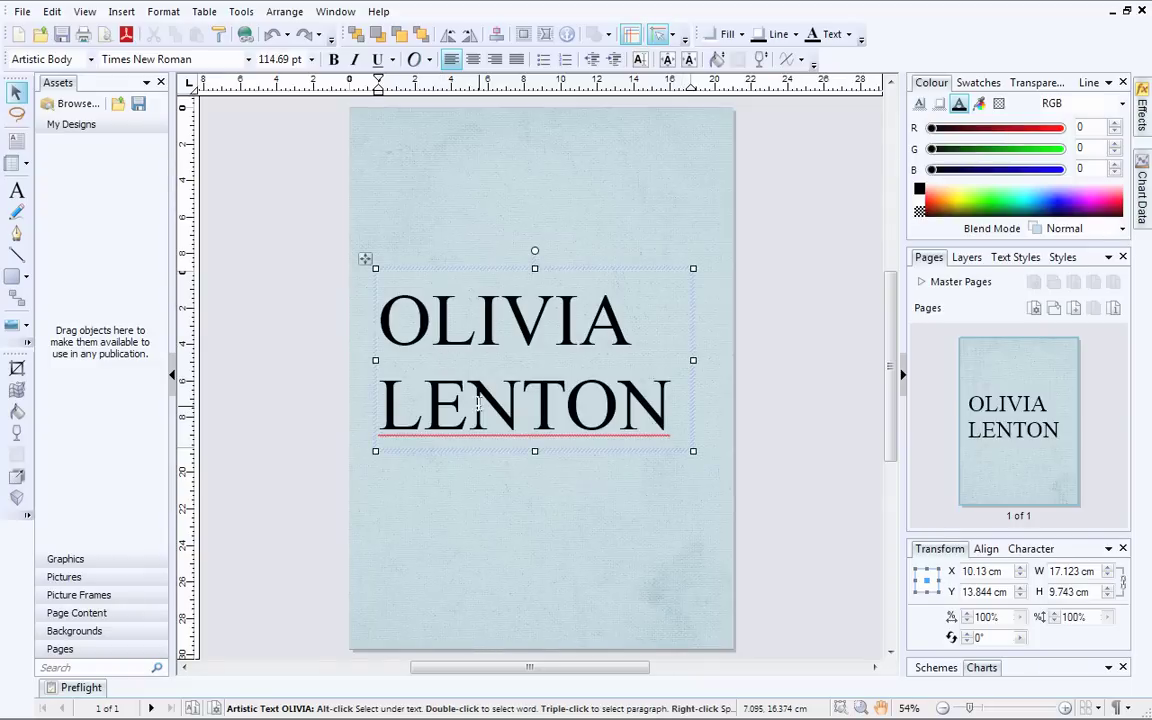
pyautogui.rightClick(481, 415)
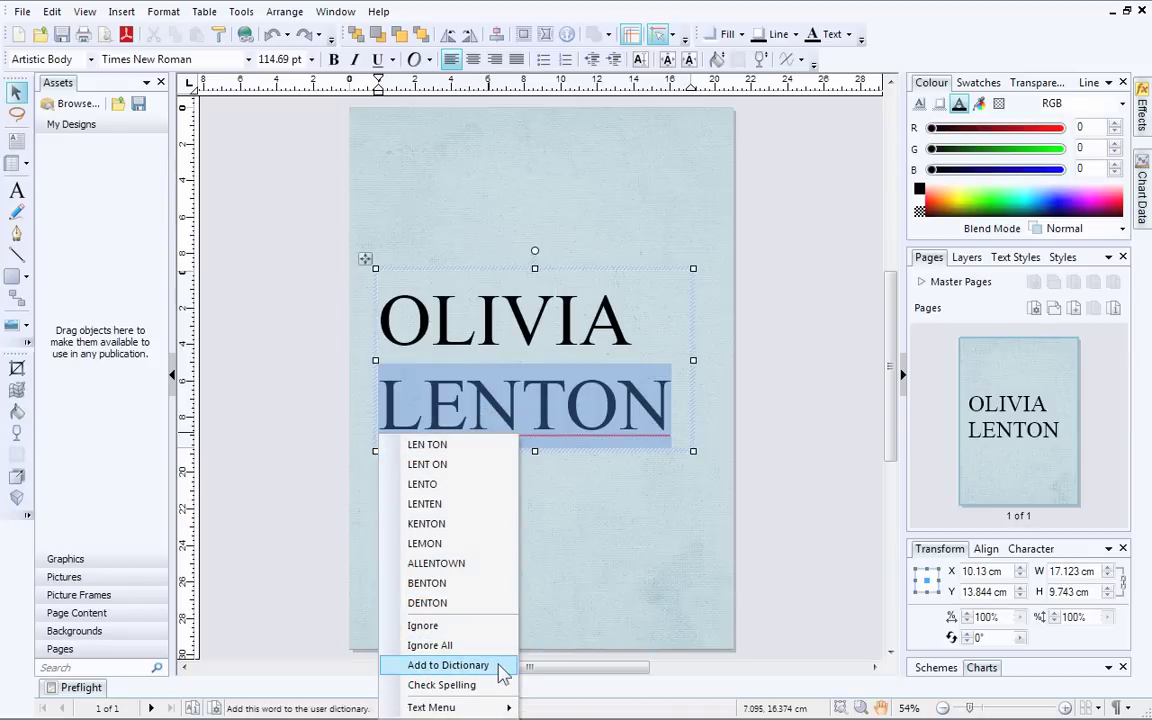
pyautogui.click(448, 665)
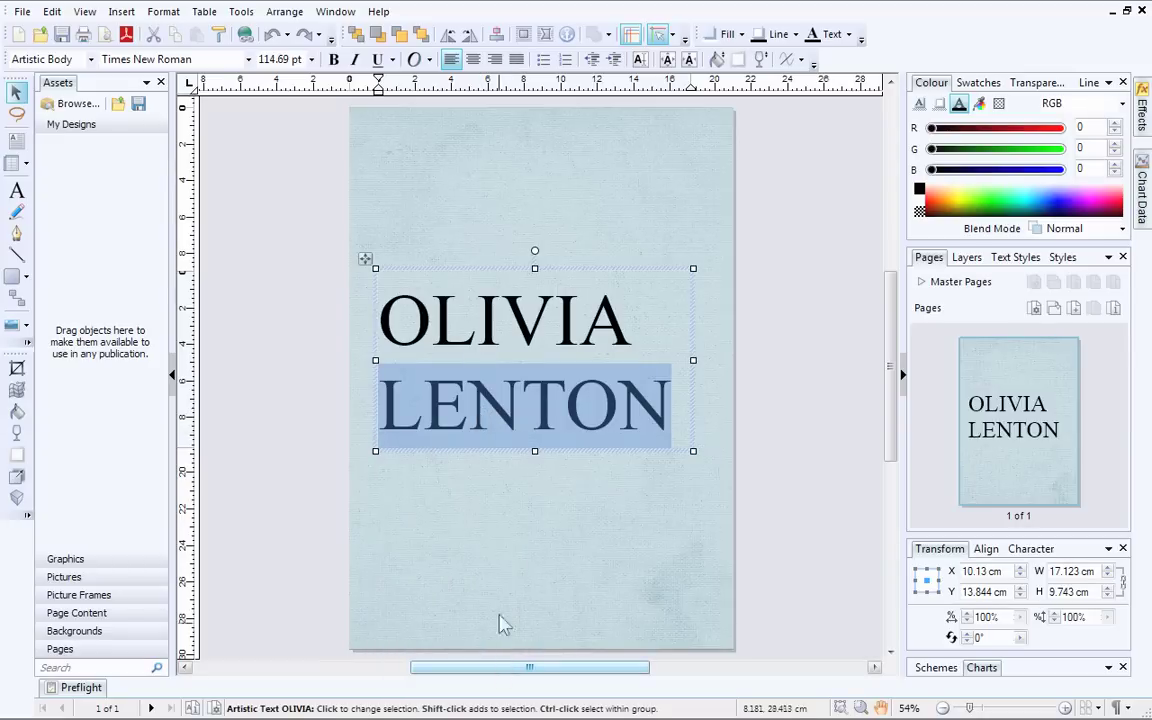
pyautogui.click(505, 522)
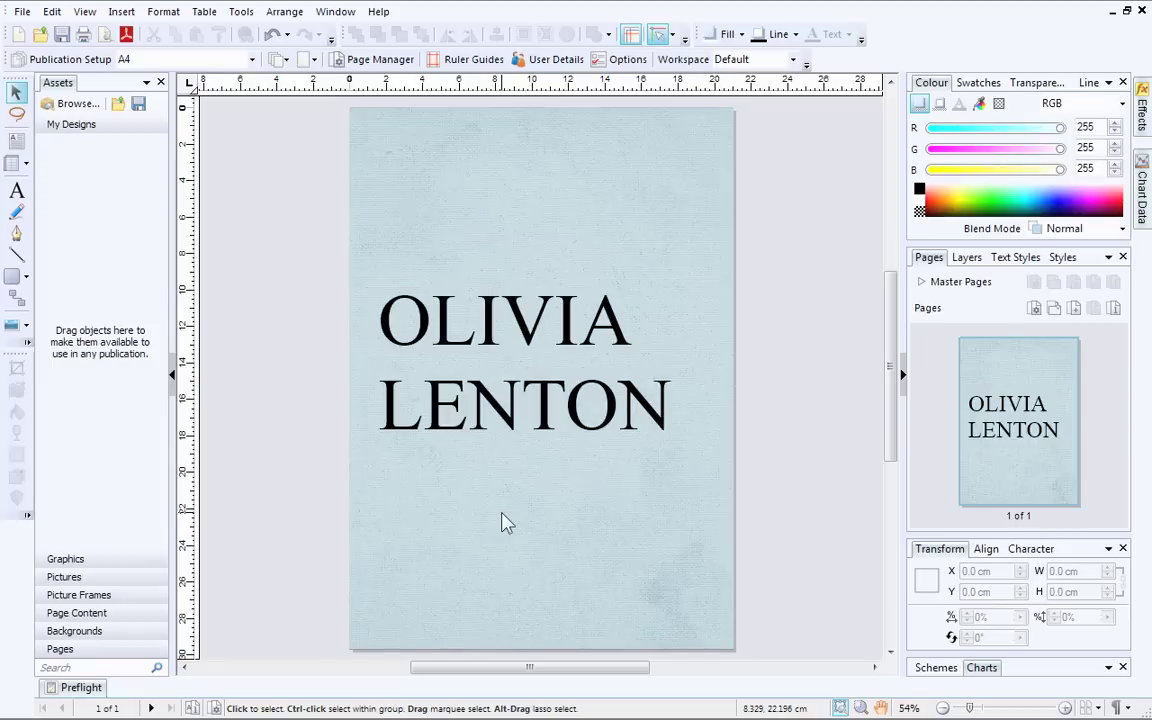
# Step: Select both lines of the title text and set the point size to 120 pt
pyautogui.click(492, 316)
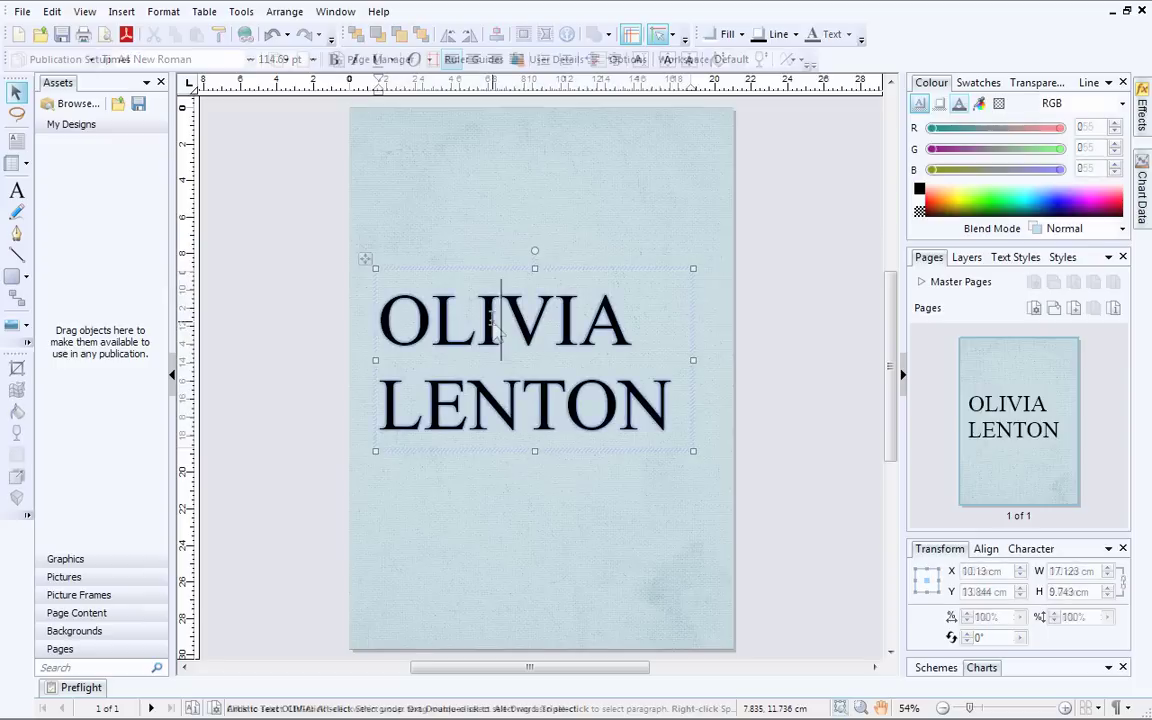
pyautogui.doubleClick(492, 316)
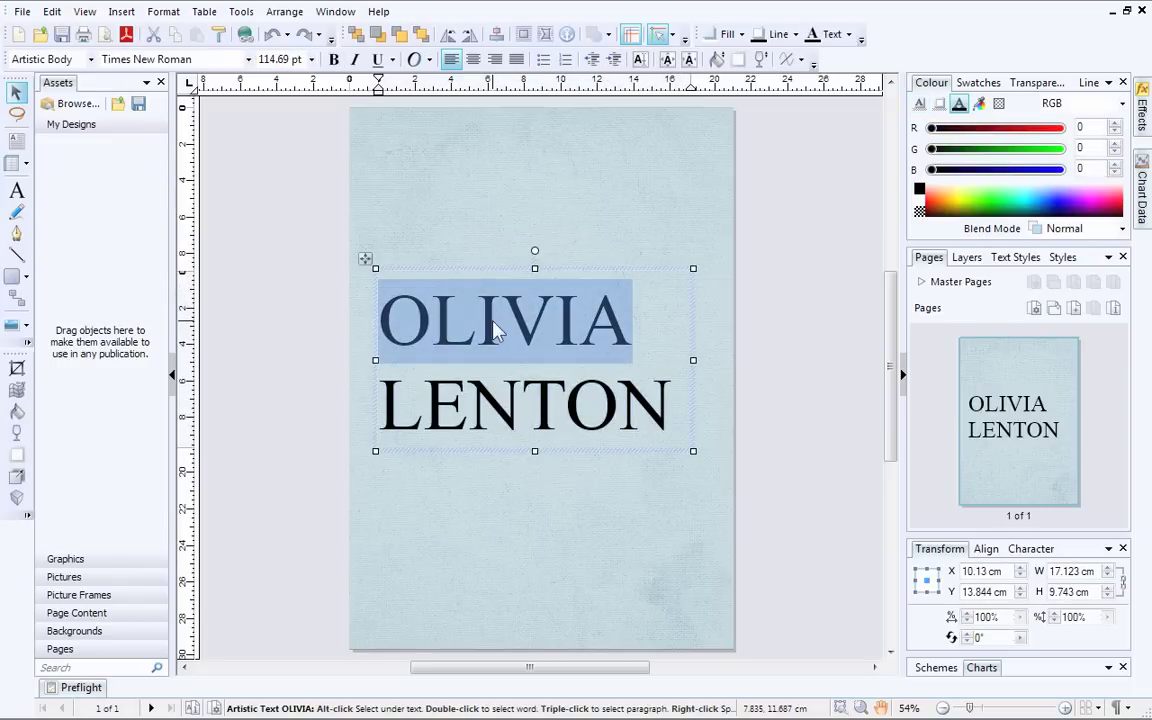
pyautogui.tripleClick(493, 328)
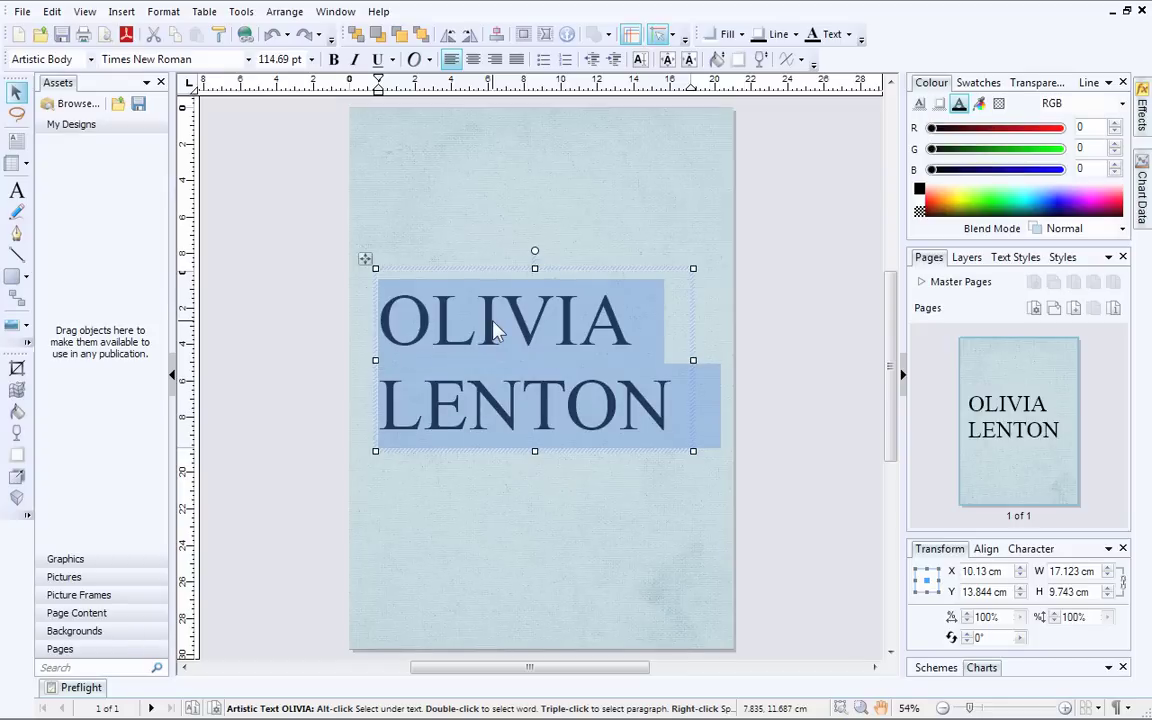
pyautogui.click(312, 60)
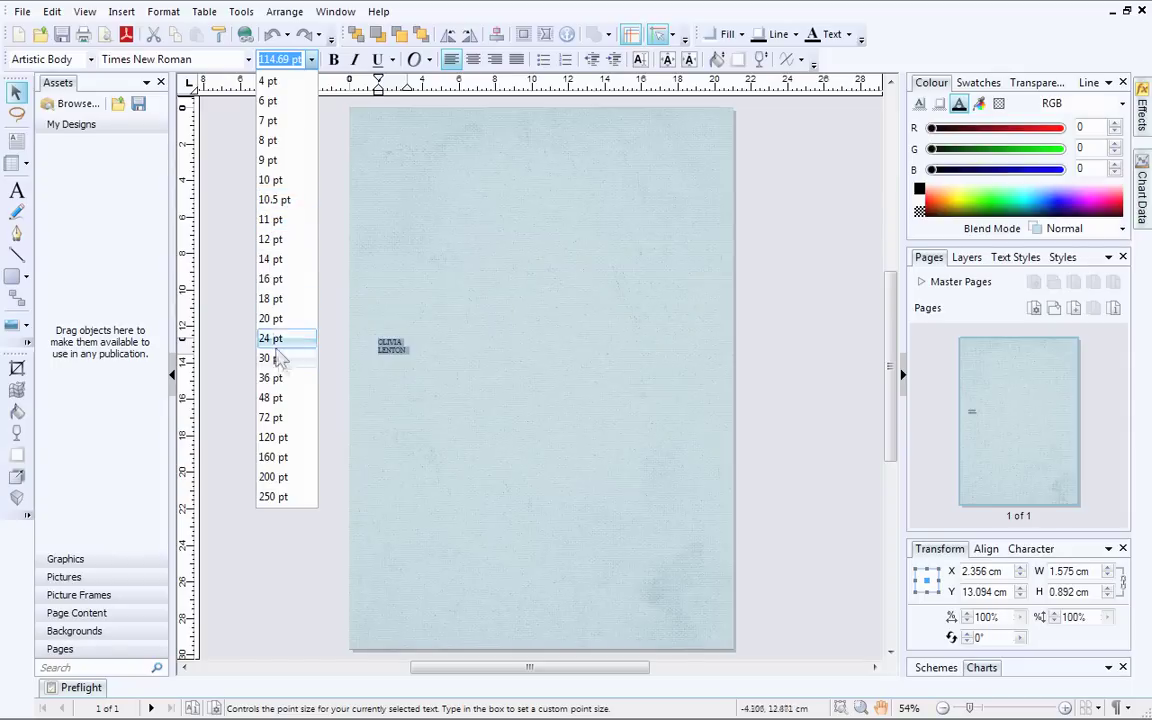
pyautogui.click(272, 438)
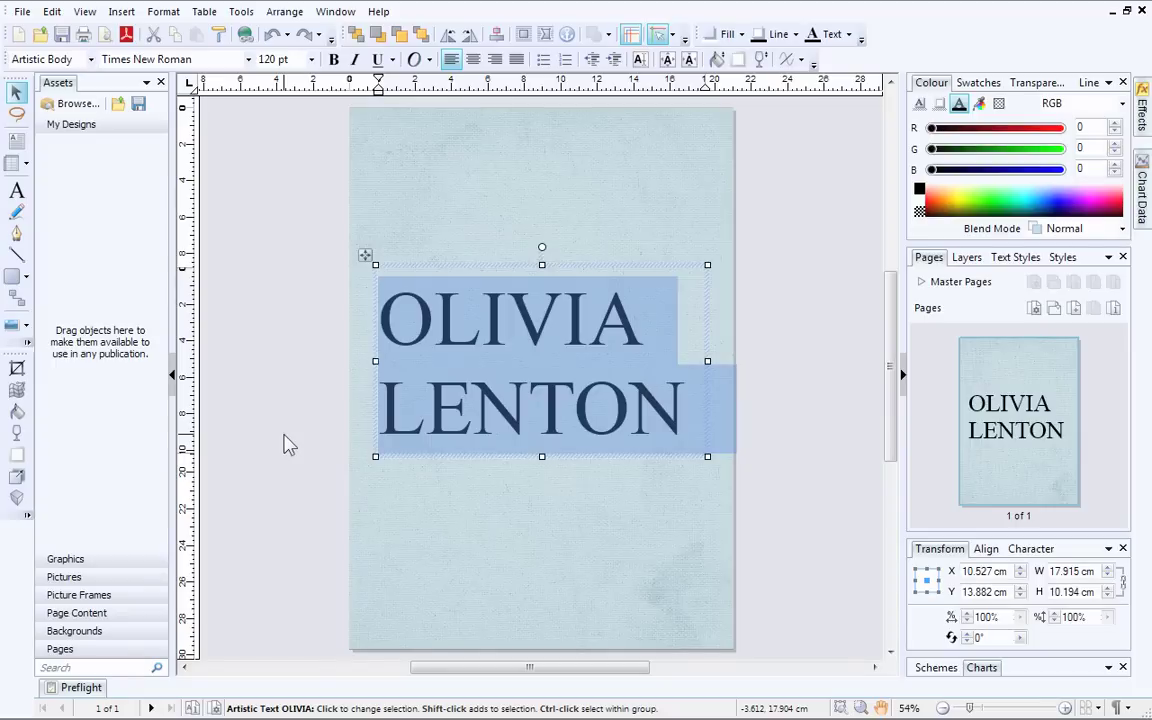
# Step: Change the title font to Egyptian710 BT
pyautogui.click(248, 60)
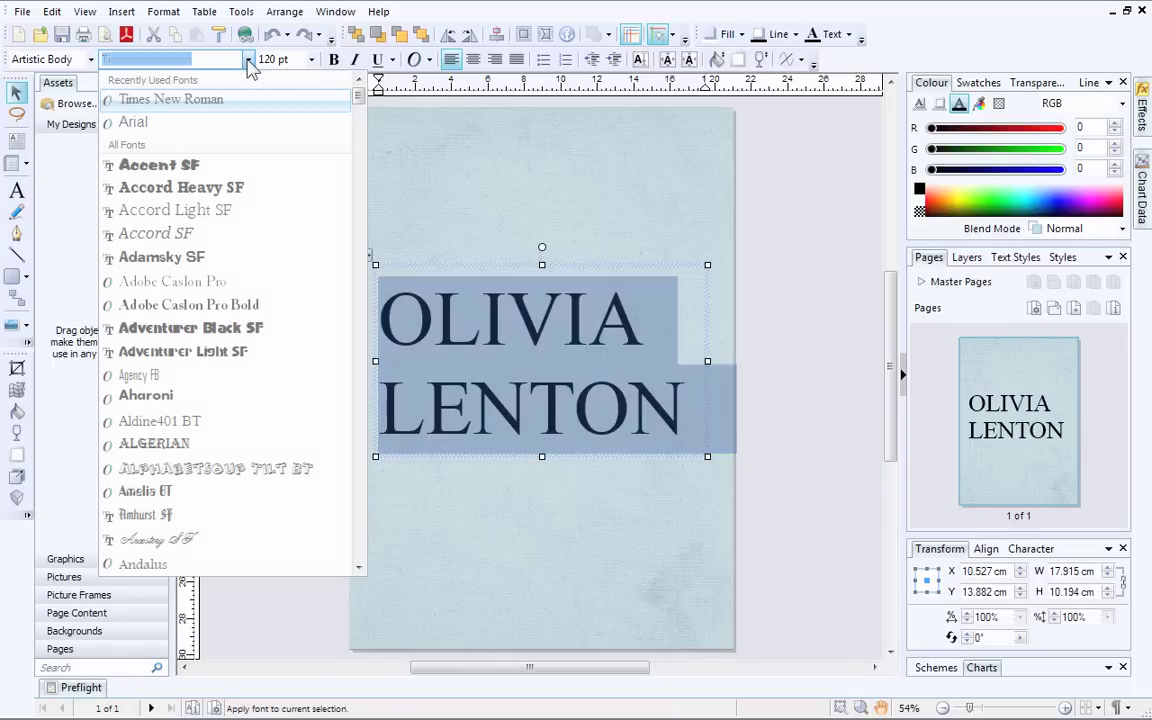
pyautogui.moveTo(357, 107); pyautogui.dragTo(368, 237)
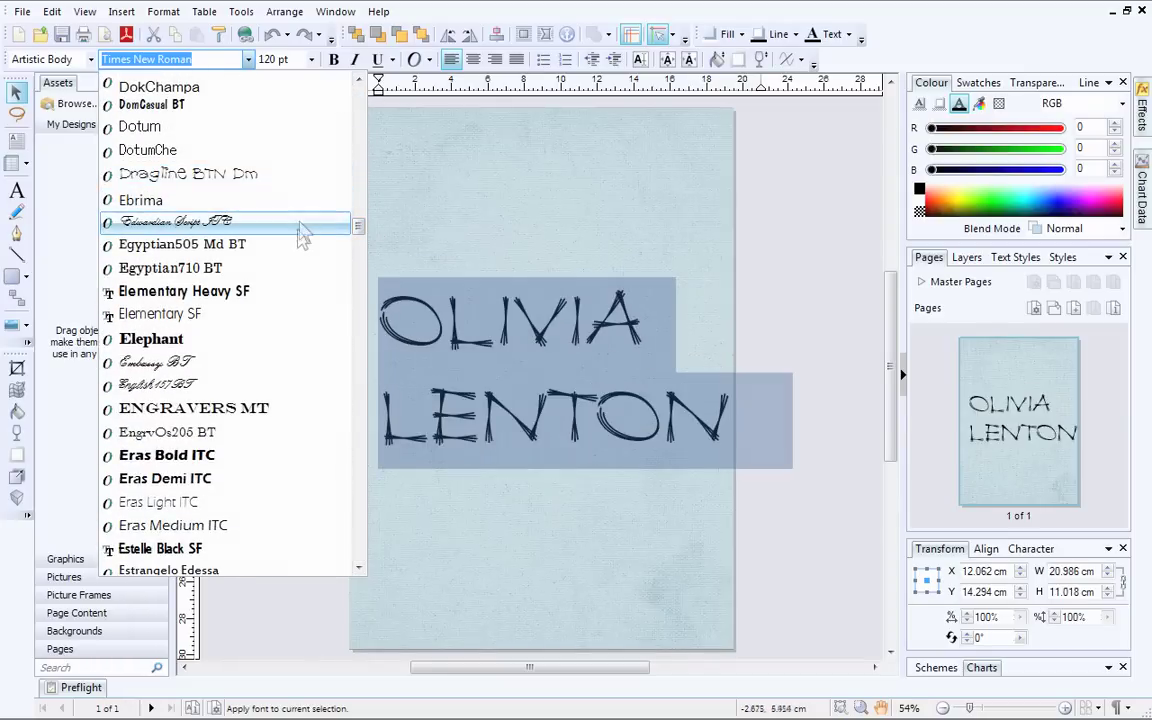
pyautogui.click(295, 279)
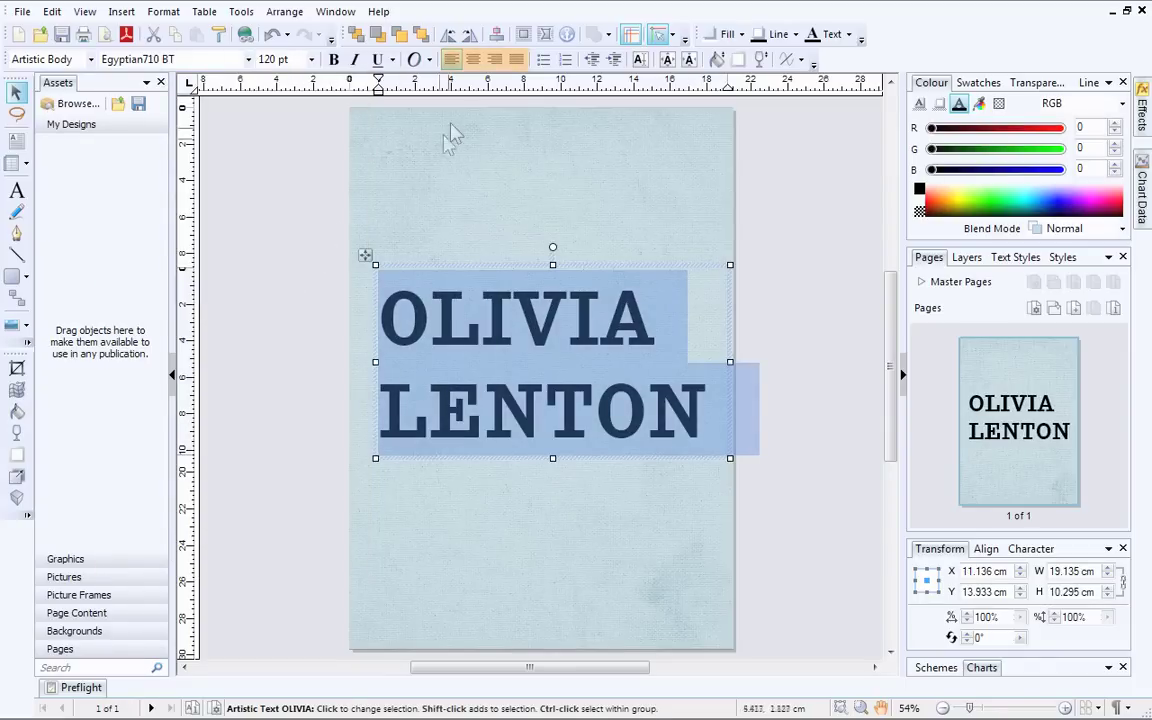
# Step: Centre-align the title, move it slightly left, and select the first-name word
pyautogui.click(478, 63)
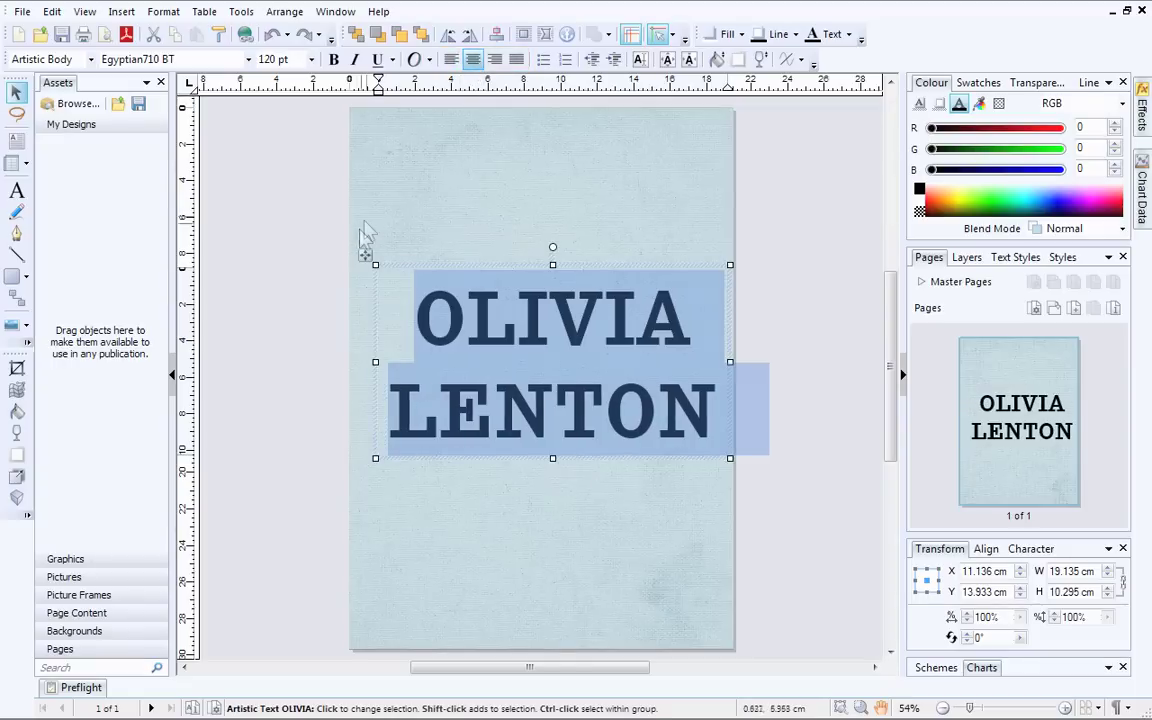
pyautogui.moveTo(368, 255); pyautogui.dragTo(358, 254)
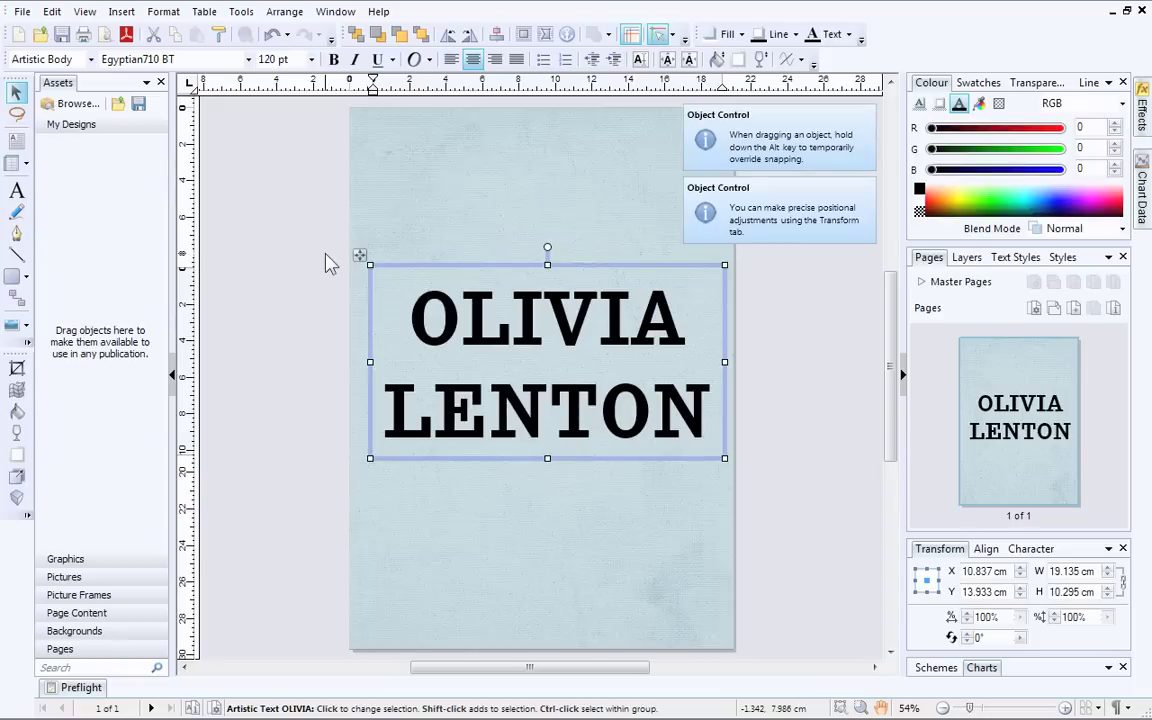
pyautogui.doubleClick(463, 318)
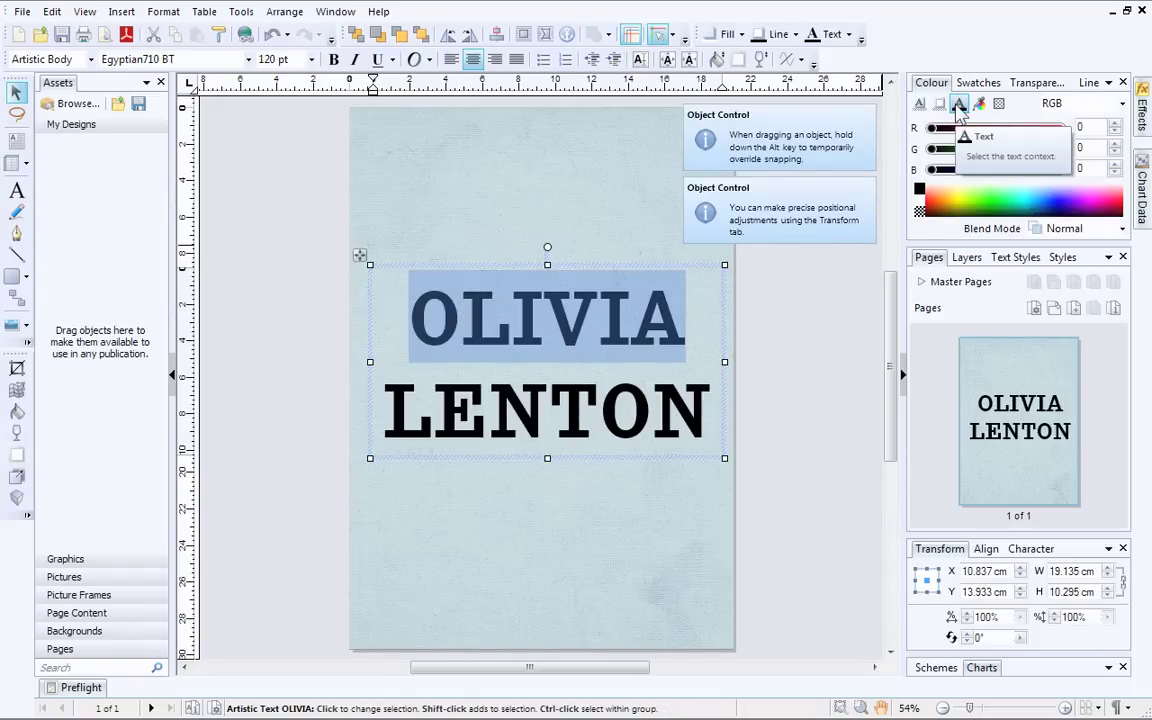
# Step: Colour the first-name line a bright blue as the text fill
pyautogui.click(959, 106)
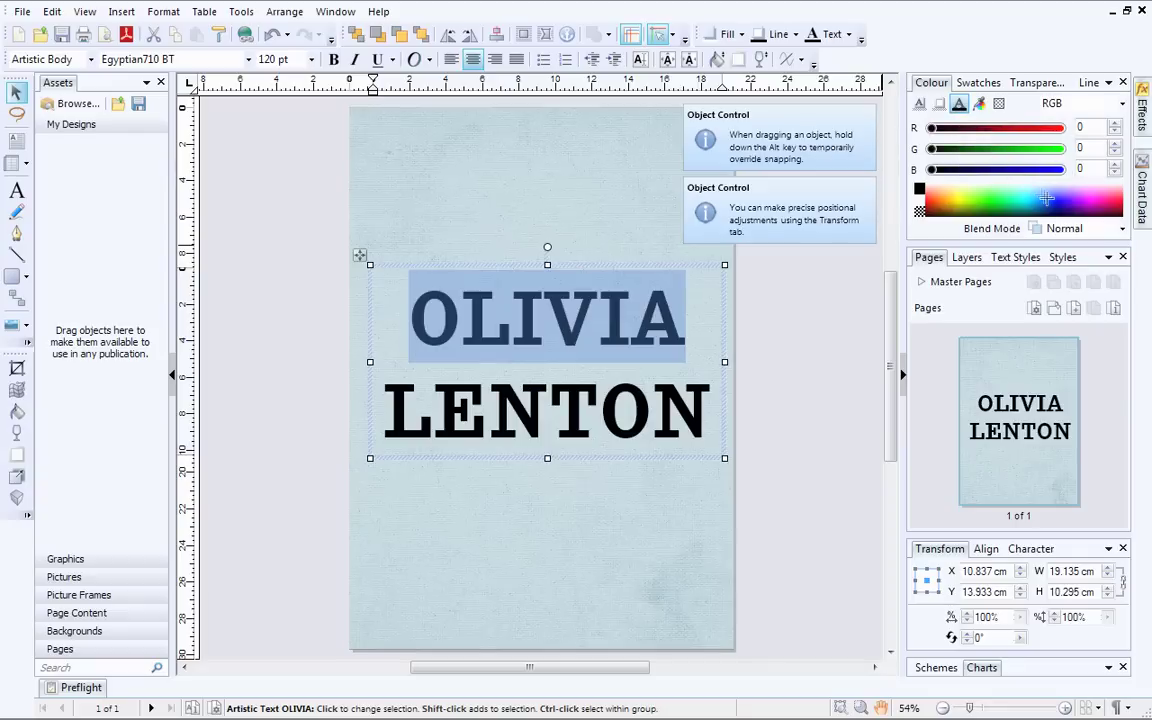
pyautogui.click(1078, 201)
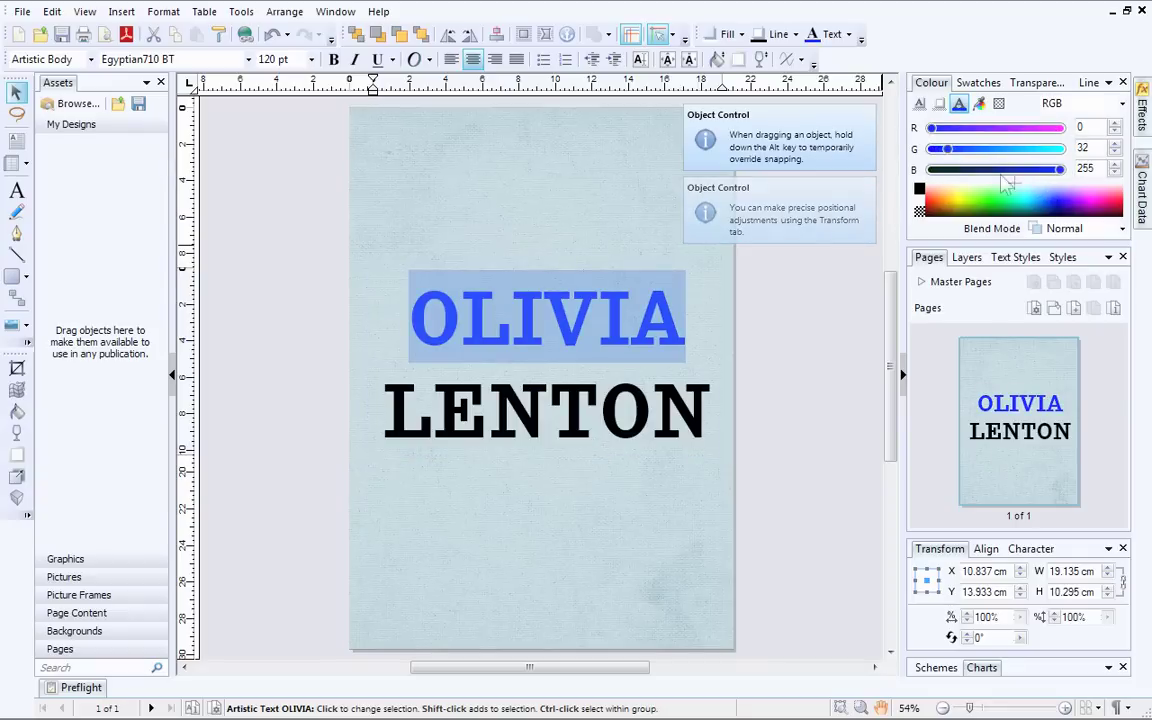
pyautogui.moveTo(950, 148)
pyautogui.mouseDown()
pyautogui.moveTo(988, 155)
pyautogui.moveTo(964, 159)
pyautogui.mouseUp()
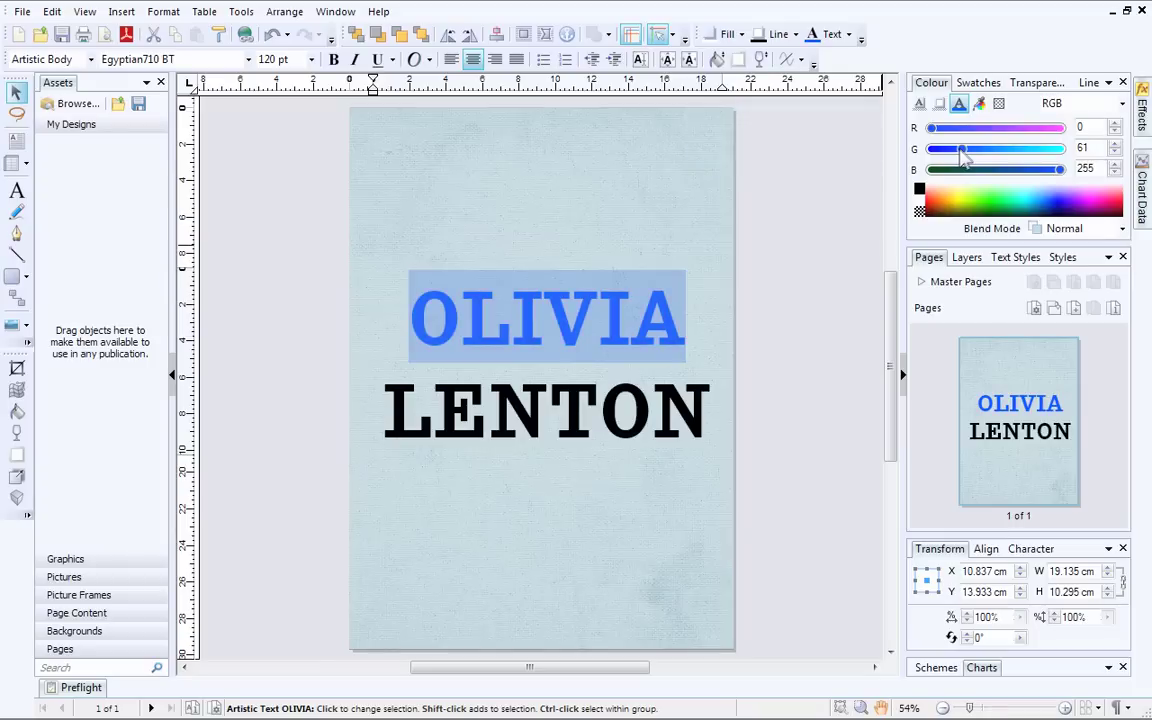
# Step: Colour the surname line reddish brown, RGB 175, 45, 0
pyautogui.tripleClick(710, 368)
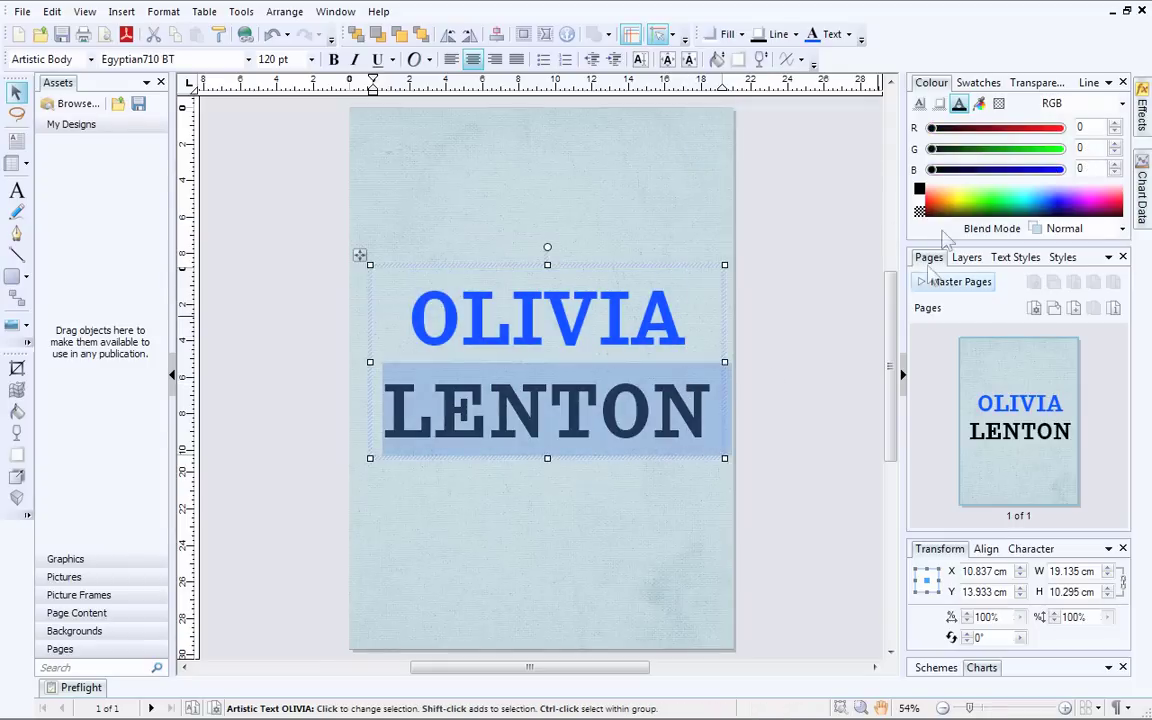
pyautogui.click(941, 203)
pyautogui.moveTo(1040, 128); pyautogui.dragTo(953, 155)
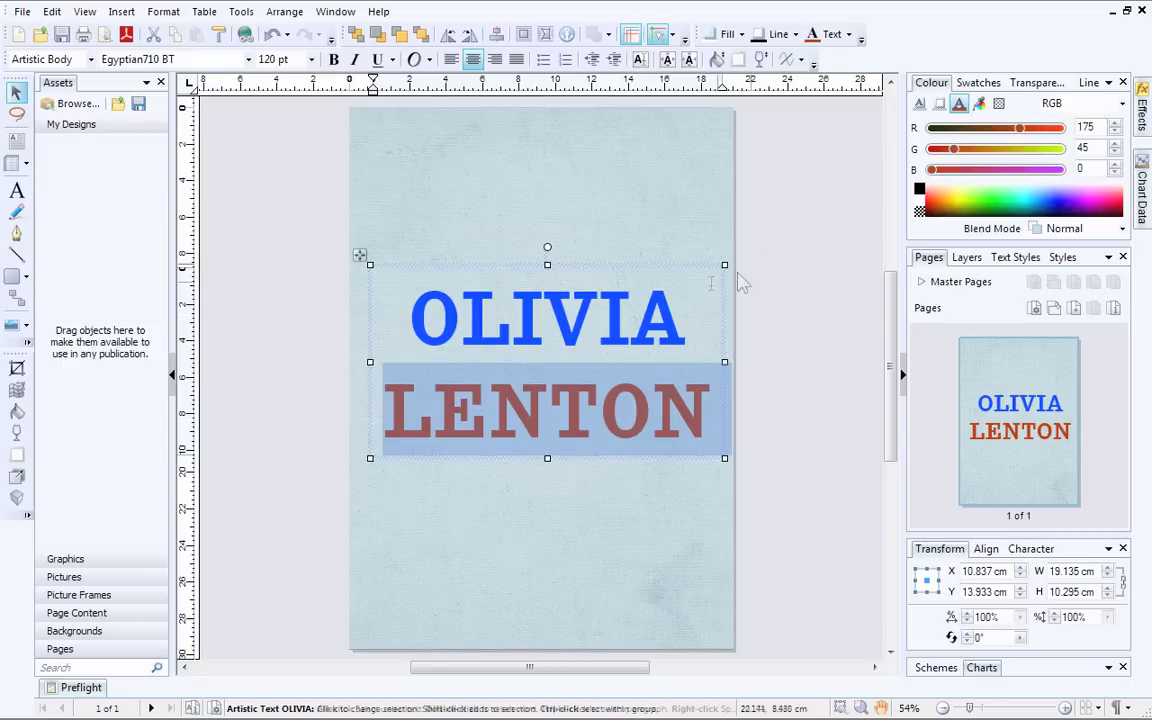
# Step: Select all the title text and give it a 1.1 pt outline
pyautogui.click(684, 312)
pyautogui.hotkey('ctrl', 'a')
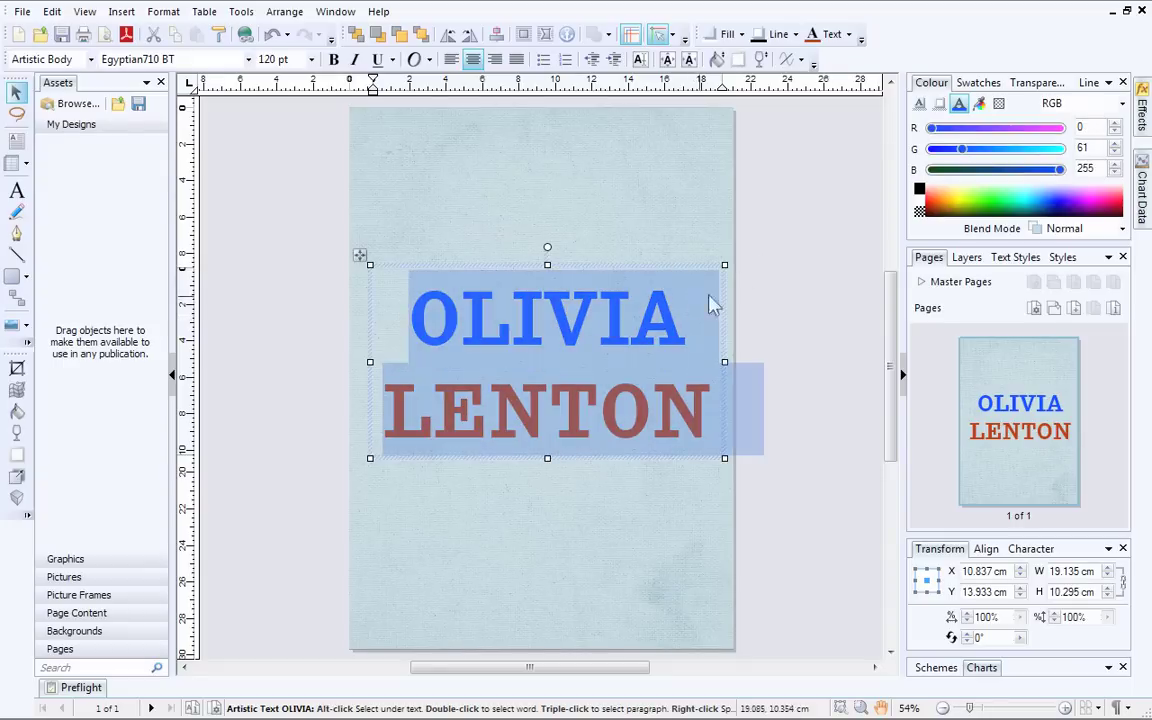
pyautogui.click(1089, 86)
pyautogui.click(1120, 105)
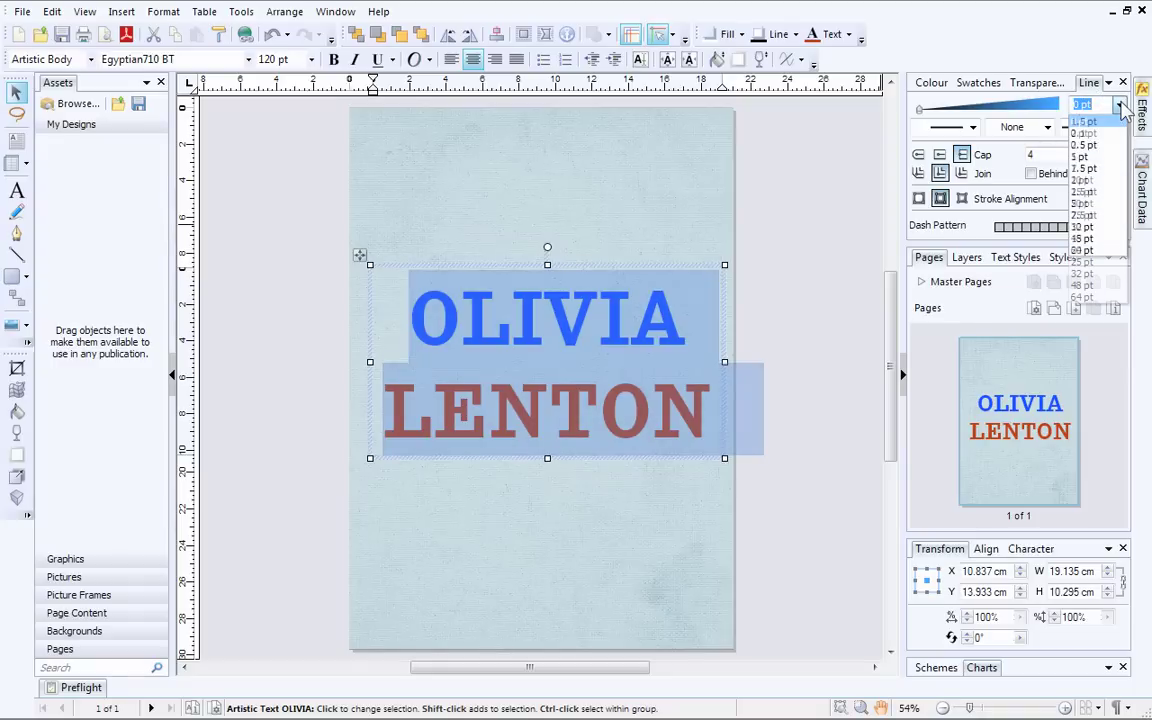
pyautogui.click(1121, 106)
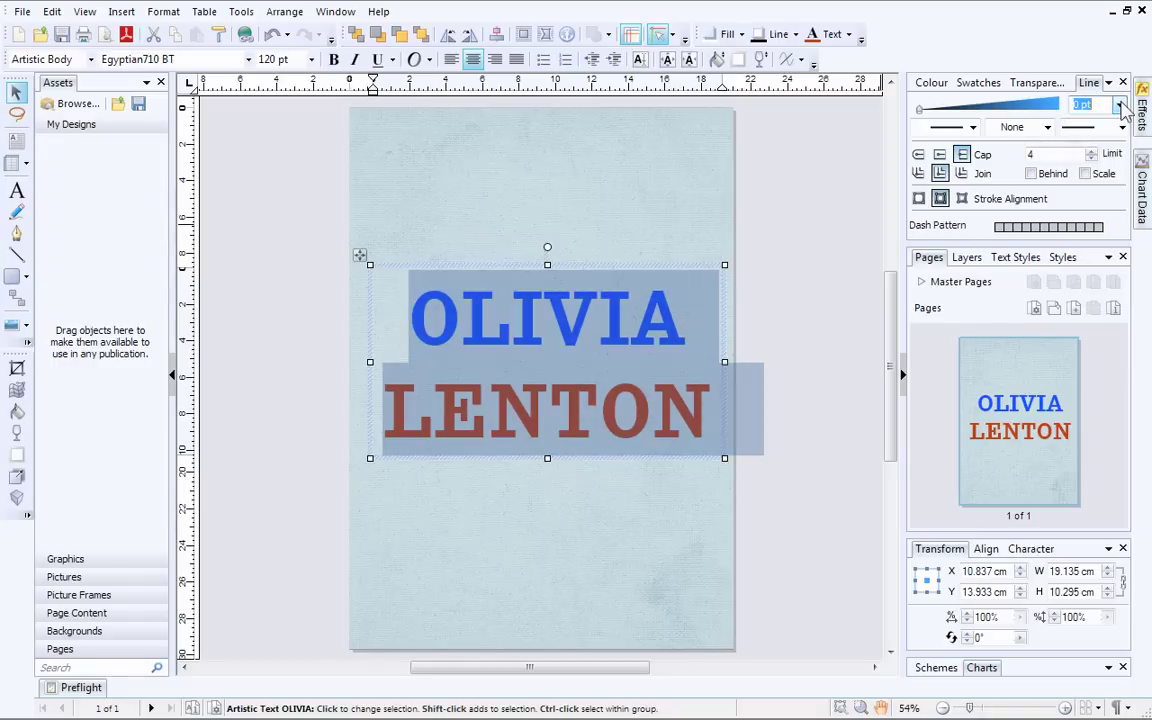
pyautogui.moveTo(922, 111); pyautogui.dragTo(937, 111)
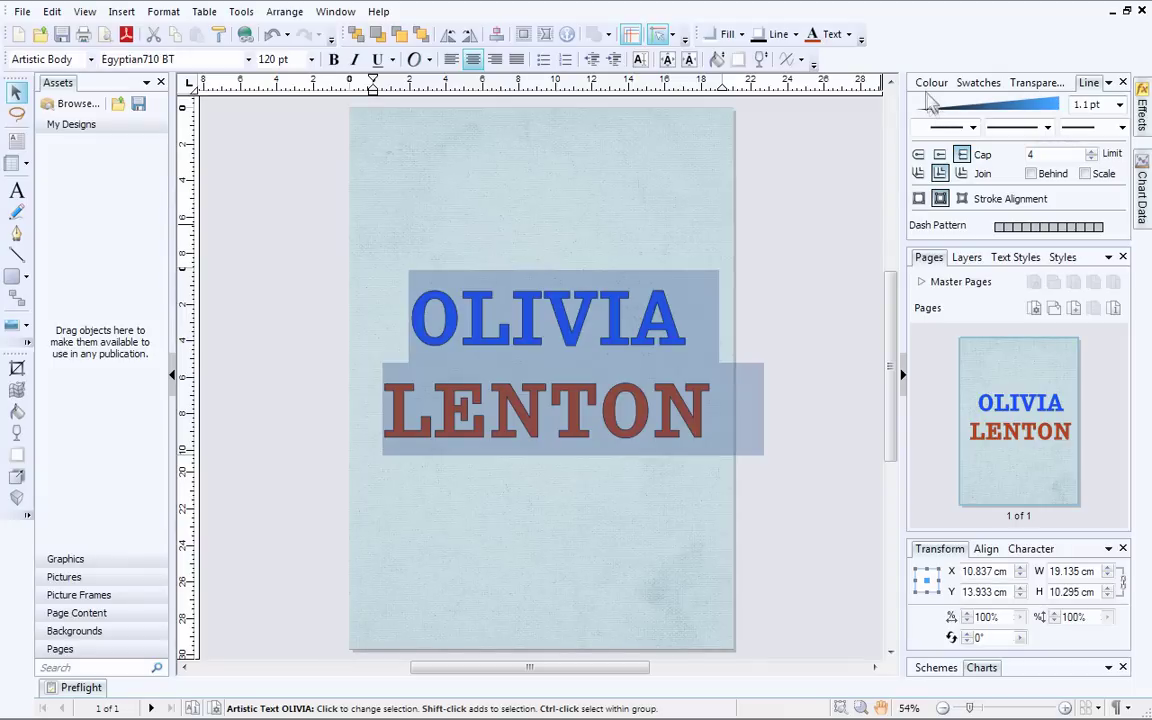
# Step: Set the text outline colour to white
pyautogui.click(930, 84)
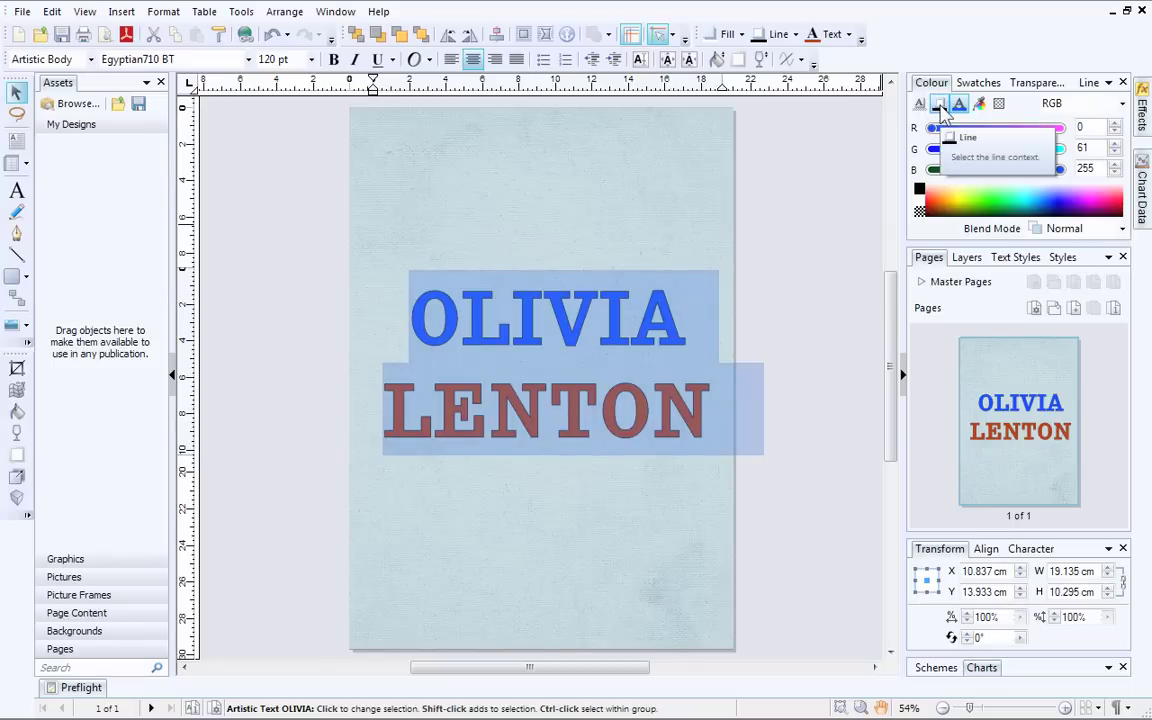
pyautogui.click(940, 105)
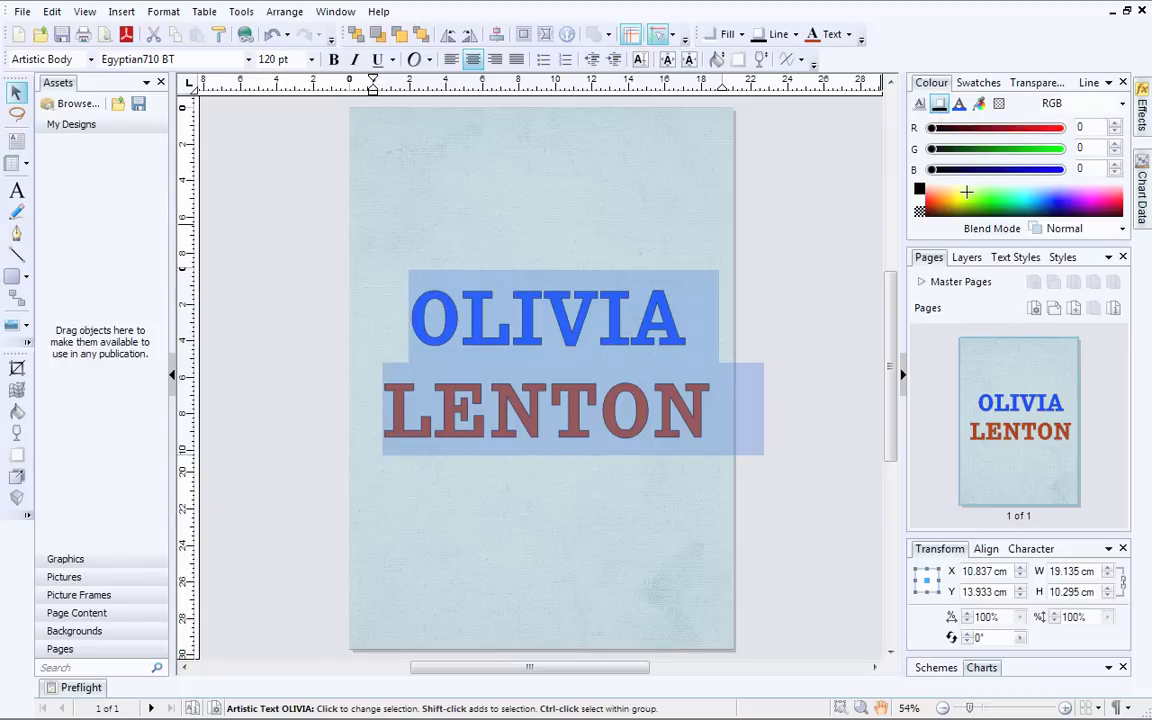
pyautogui.click(962, 181)
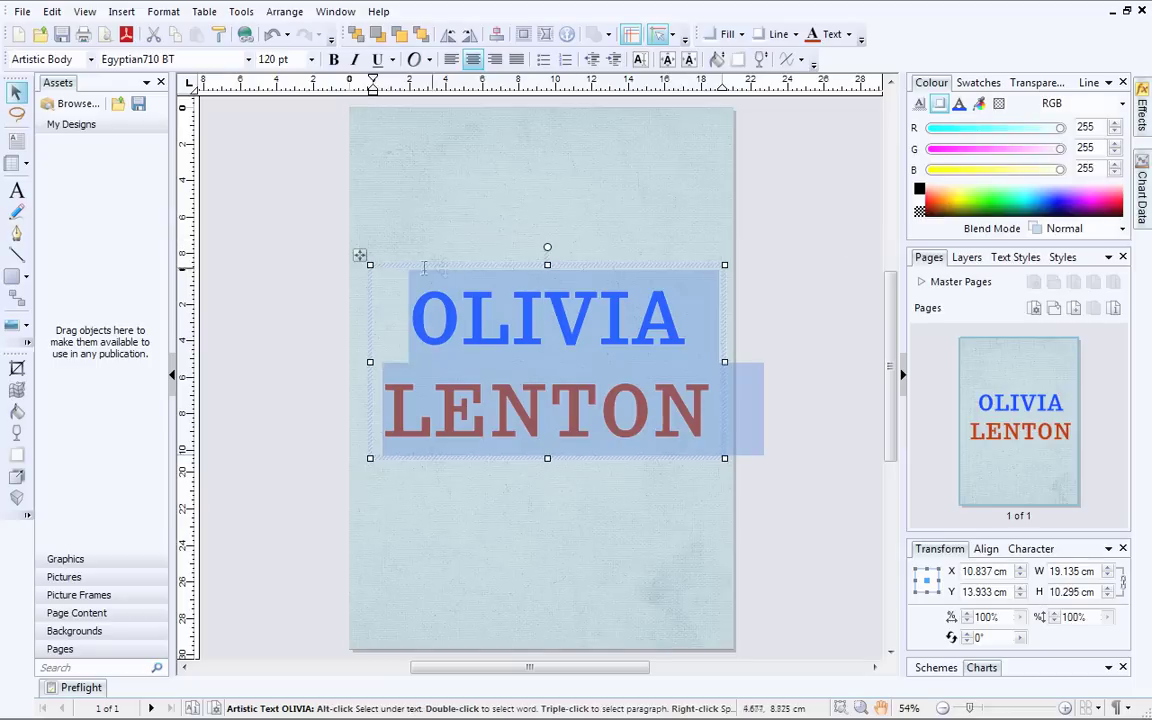
# Step: Resize the title frame so the text shrinks to about 115.77 pt
pyautogui.moveTo(370, 265)
pyautogui.mouseDown()
pyautogui.moveTo(250, 175)
pyautogui.moveTo(203, 165)
pyautogui.moveTo(224, 159)
pyautogui.moveTo(368, 255)
pyautogui.mouseUp()
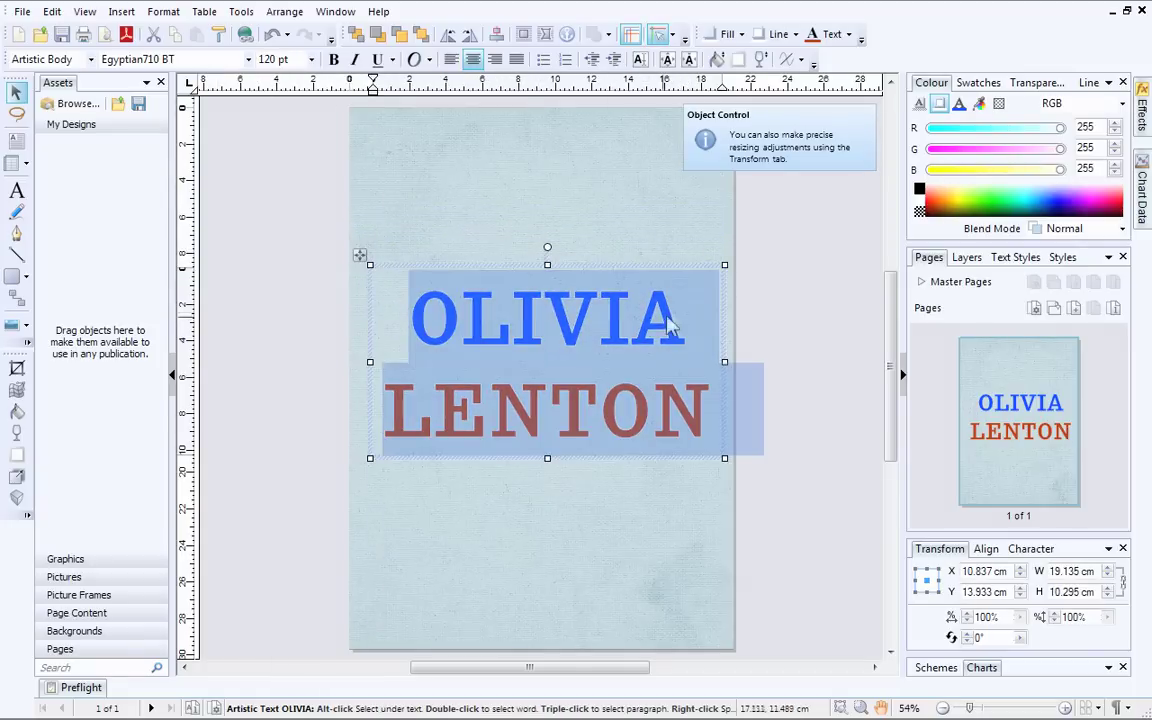
pyautogui.moveTo(724, 267)
pyautogui.mouseDown()
pyautogui.moveTo(712, 206)
pyautogui.moveTo(725, 342)
pyautogui.moveTo(830, 368)
pyautogui.moveTo(869, 303)
pyautogui.moveTo(730, 305)
pyautogui.moveTo(699, 255)
pyautogui.moveTo(713, 268)
pyautogui.mouseUp()
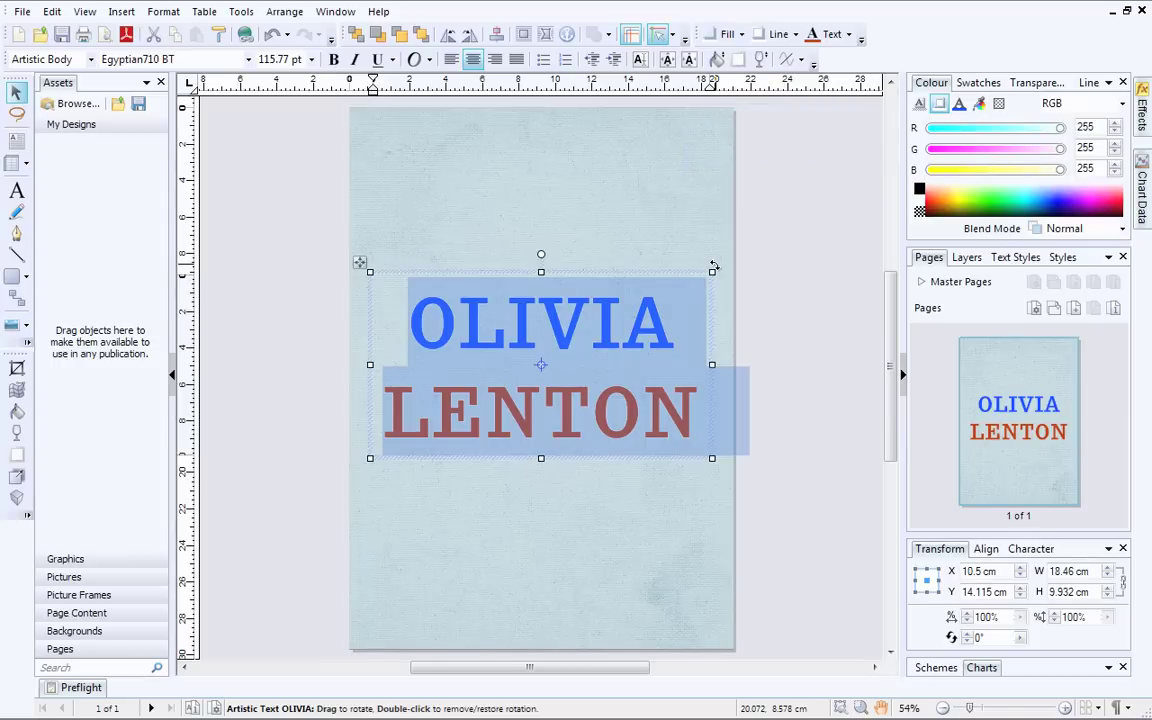
# Step: Add a grey drop shadow offset down-right of the title, 75% opacity, 8 pt distance
pyautogui.click(19, 479)
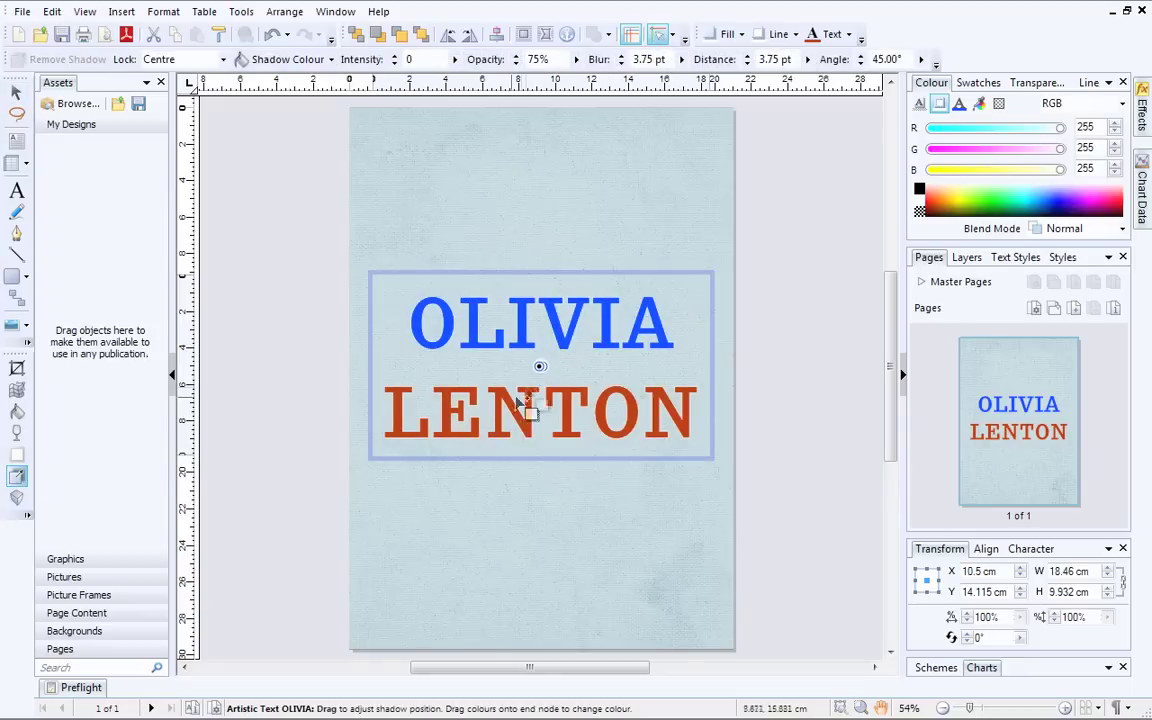
pyautogui.moveTo(540, 370)
pyautogui.mouseDown()
pyautogui.moveTo(592, 405)
pyautogui.moveTo(544, 366)
pyautogui.mouseUp()
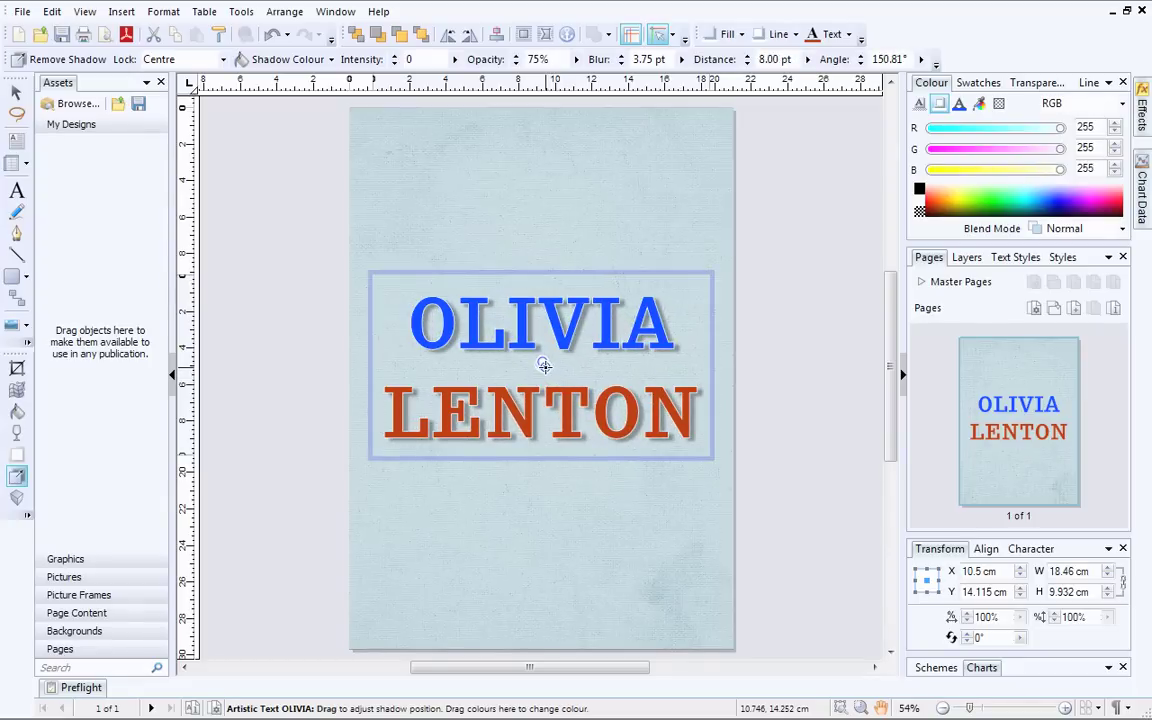
pyautogui.click(651, 513)
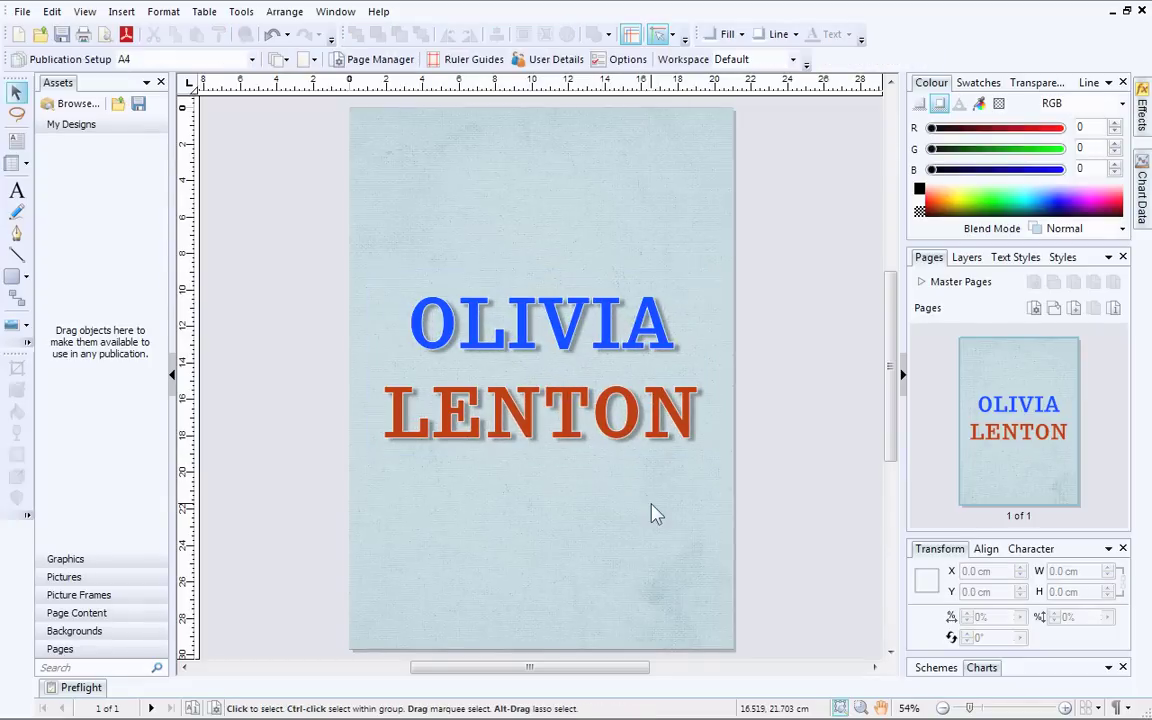